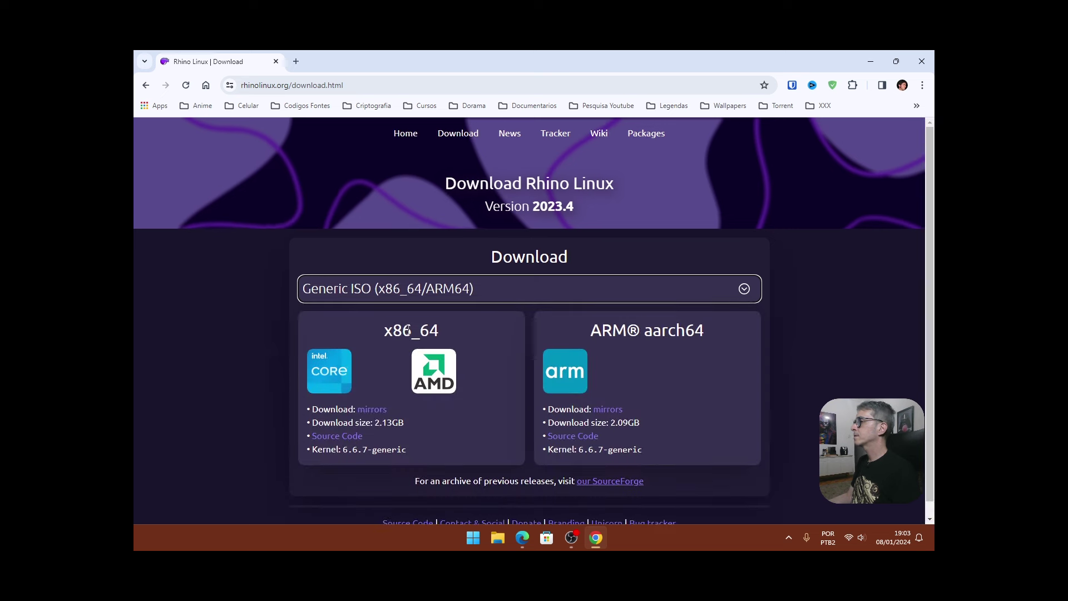
Download the generic x86_64 Rhino-Linux-2023.4-amd64.iso from the rhinolinux.mirrors.tar.black mirror.
{"action": "scroll", "coordinate": [374, 399], "scroll_direction": "down", "scroll_amount": 1}
{"action": "left_click", "coordinate": [373, 396]}
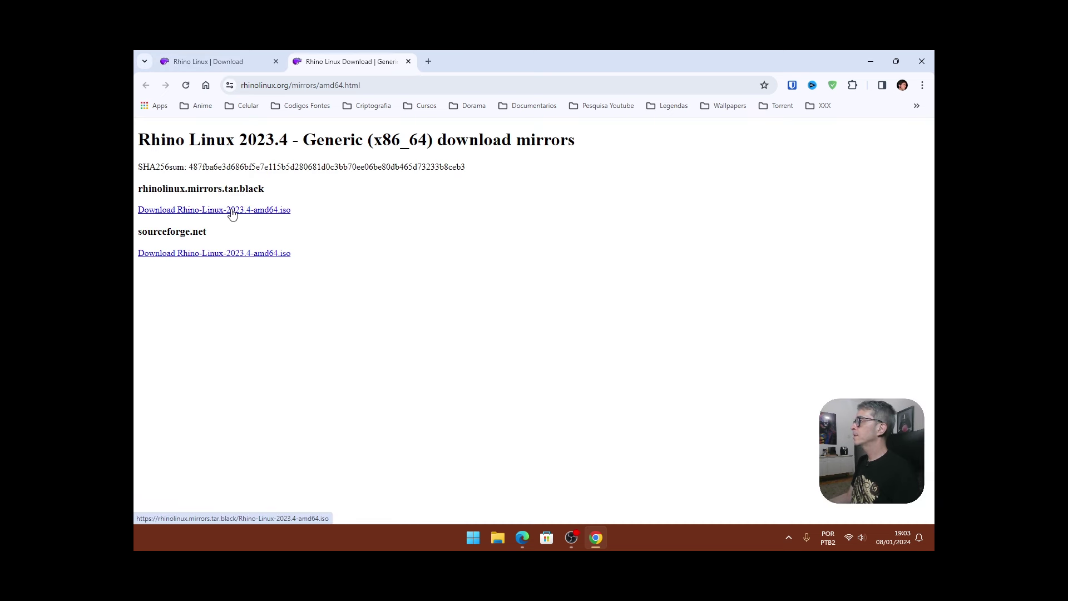
{"action": "left_click", "coordinate": [230, 216]}
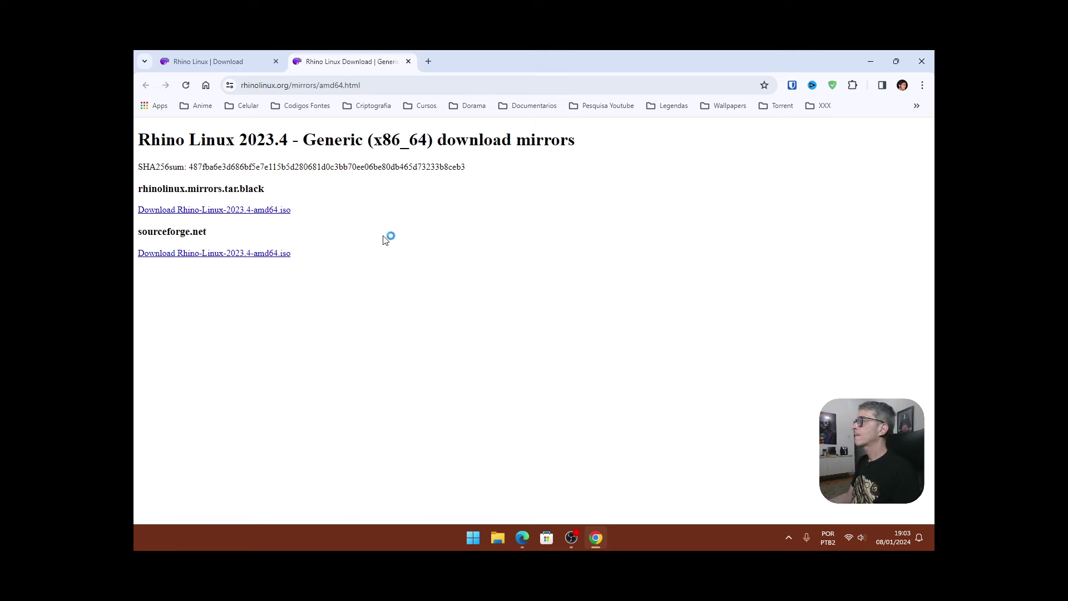
{"action": "left_click", "coordinate": [568, 332]}
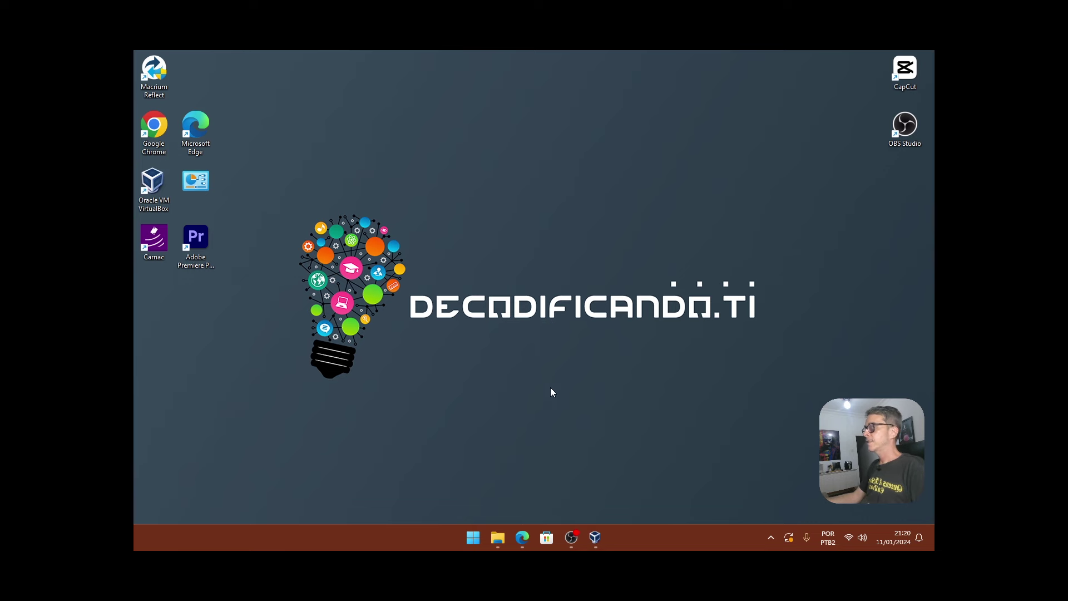
Switch to VirtualBox, review the Rhino virtual machine's settings, and start the machine in full screen.
{"action": "mouse_move", "coordinate": [595, 537]}
{"action": "left_click", "coordinate": [594, 471]}
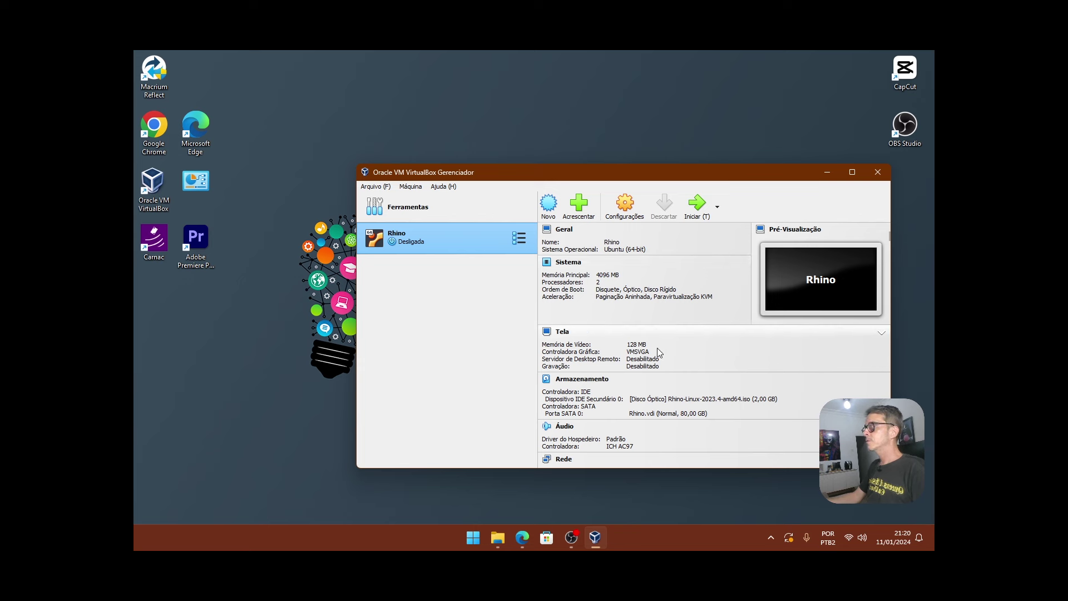
{"action": "scroll", "coordinate": [658, 352], "scroll_direction": "down", "scroll_amount": 1}
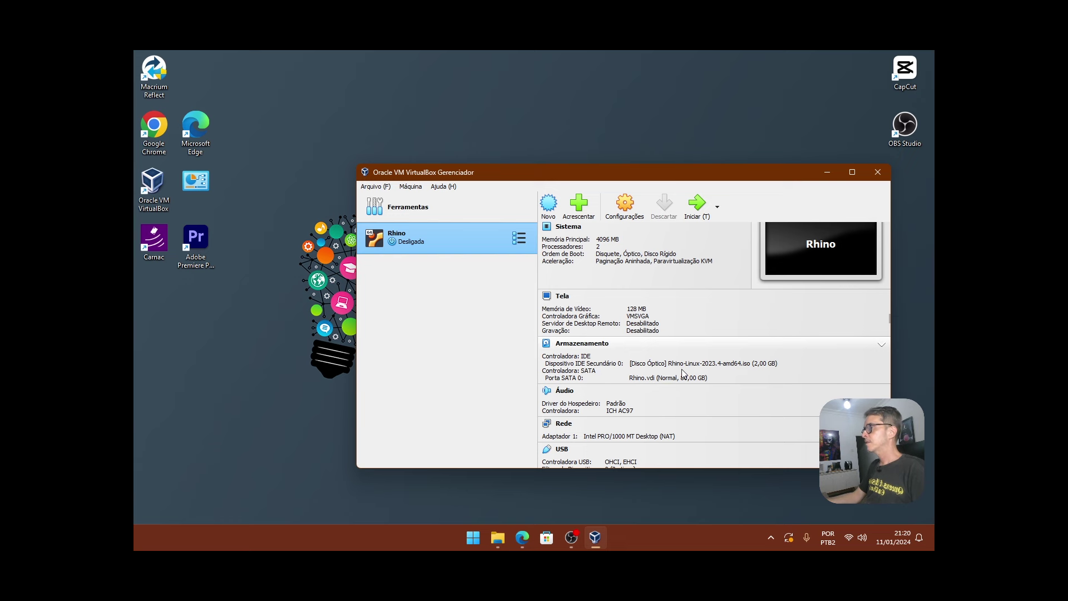
{"action": "scroll", "coordinate": [683, 370], "scroll_direction": "down", "scroll_amount": 2}
{"action": "scroll", "coordinate": [683, 370], "scroll_direction": "up", "scroll_amount": 3}
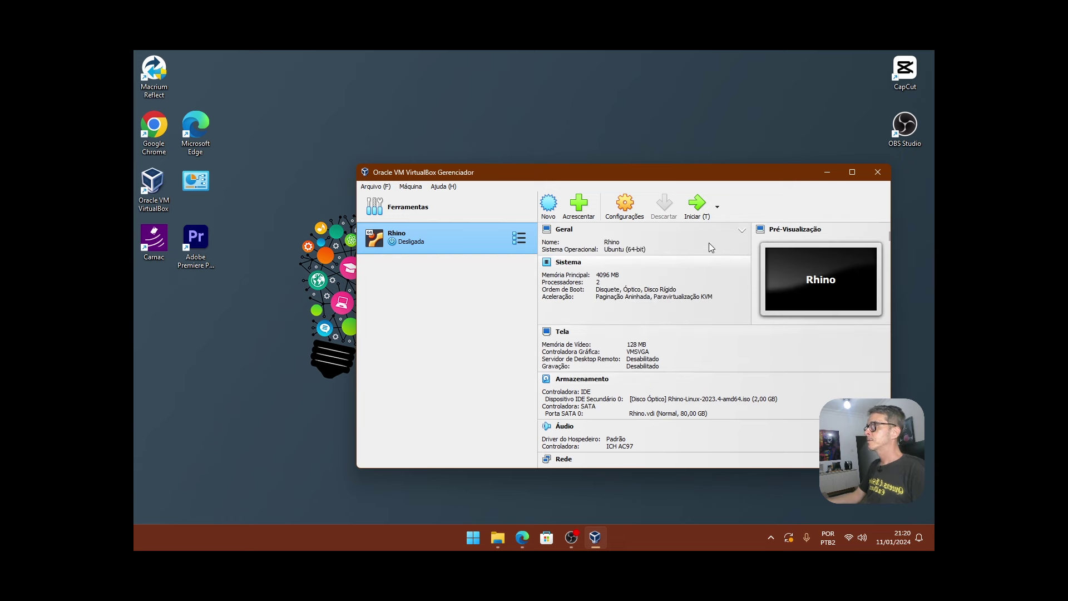
{"action": "left_click", "coordinate": [690, 214]}
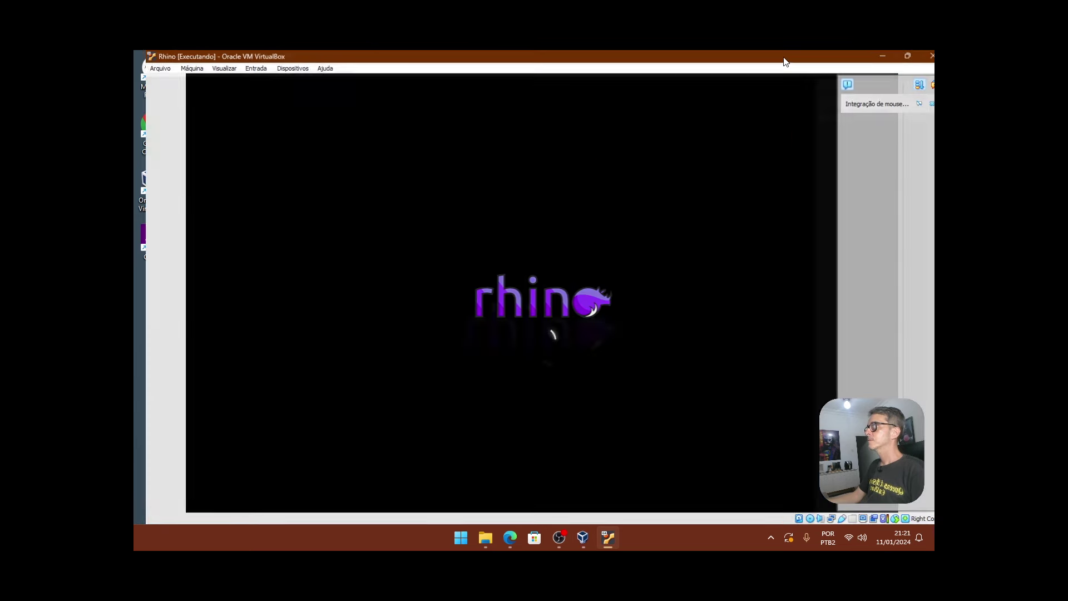
{"action": "key", "text": "Control_R+f"}
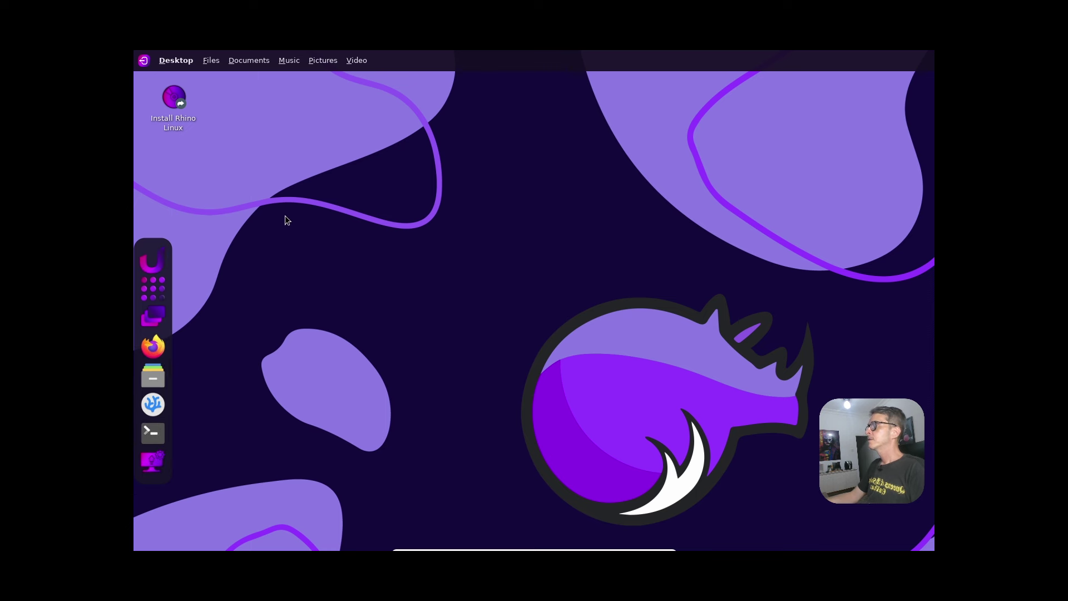
Launch the Rhino Linux installer and accept português (Brasil), the America/Sao Paulo location and the default Portuguese (Brazil) keyboard layout.
{"action": "double_click", "coordinate": [174, 100]}
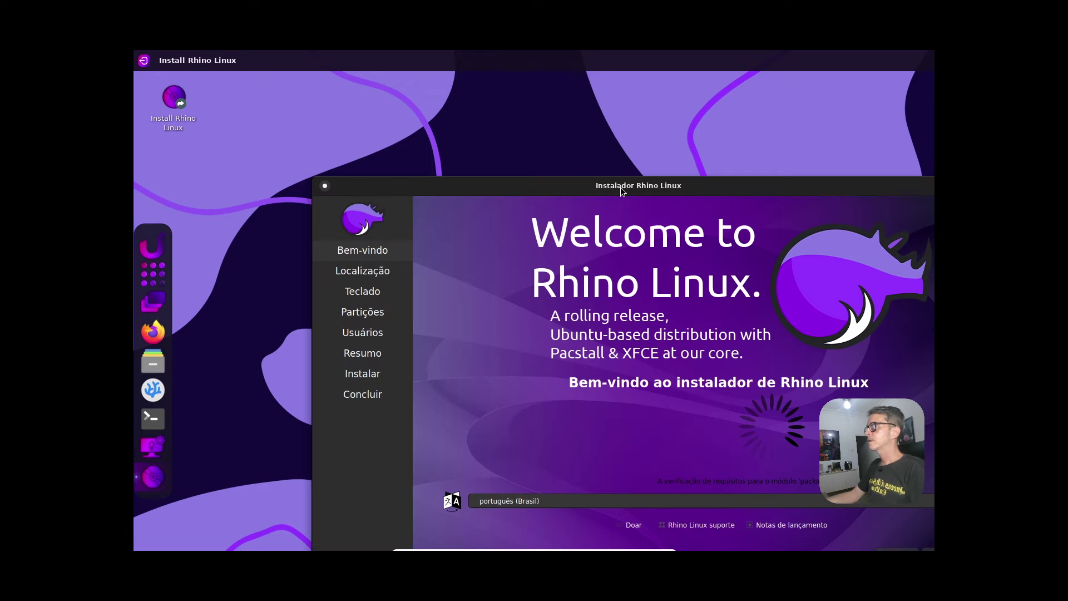
{"action": "left_click_drag", "start_coordinate": [620, 187], "coordinate": [486, 116]}
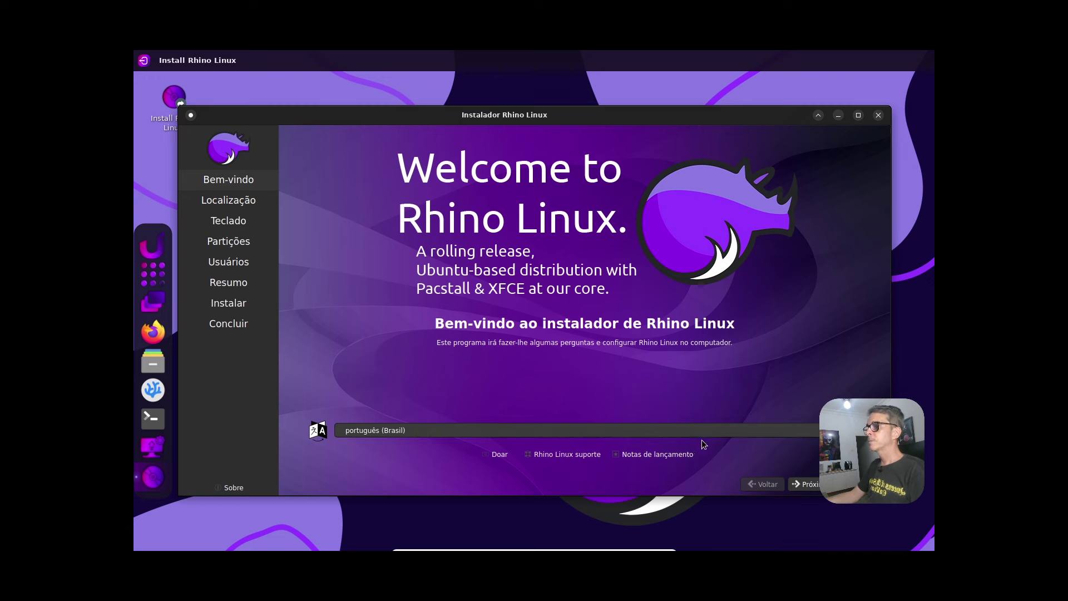
{"action": "left_click", "coordinate": [818, 485]}
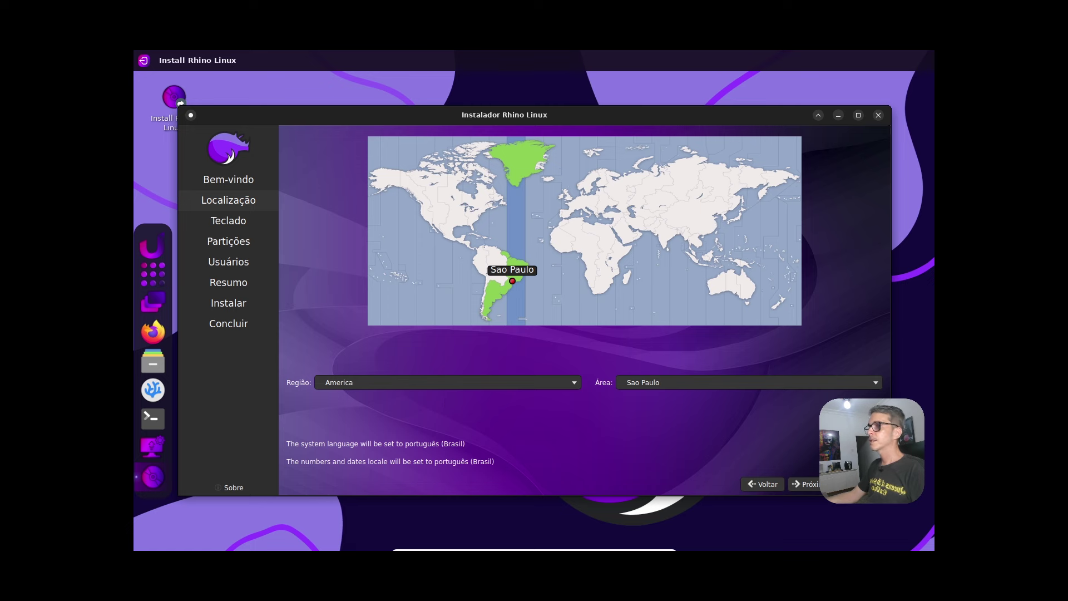
{"action": "left_click", "coordinate": [807, 484]}
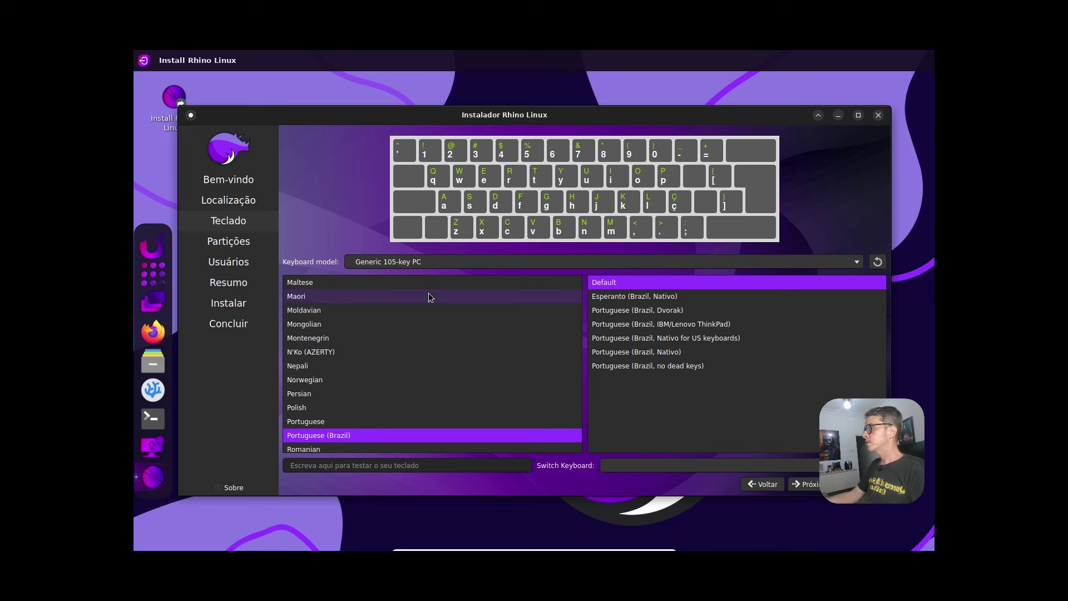
{"action": "left_click", "coordinate": [808, 489]}
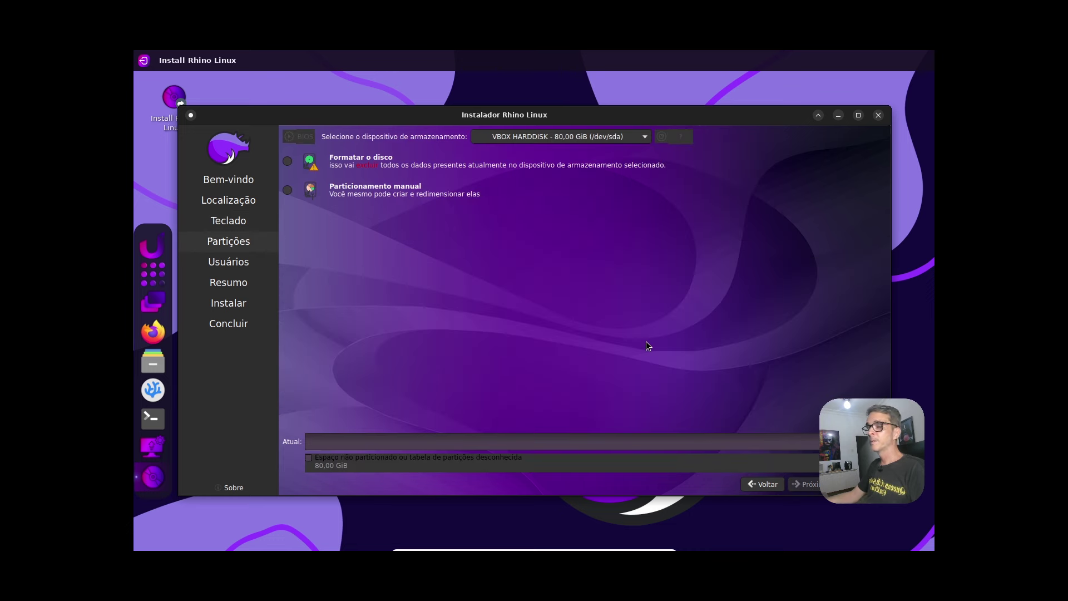
Choose to format the whole VBOX HARDDISK with a swap file and the ext4 file system, and continue.
{"action": "left_click", "coordinate": [287, 162]}
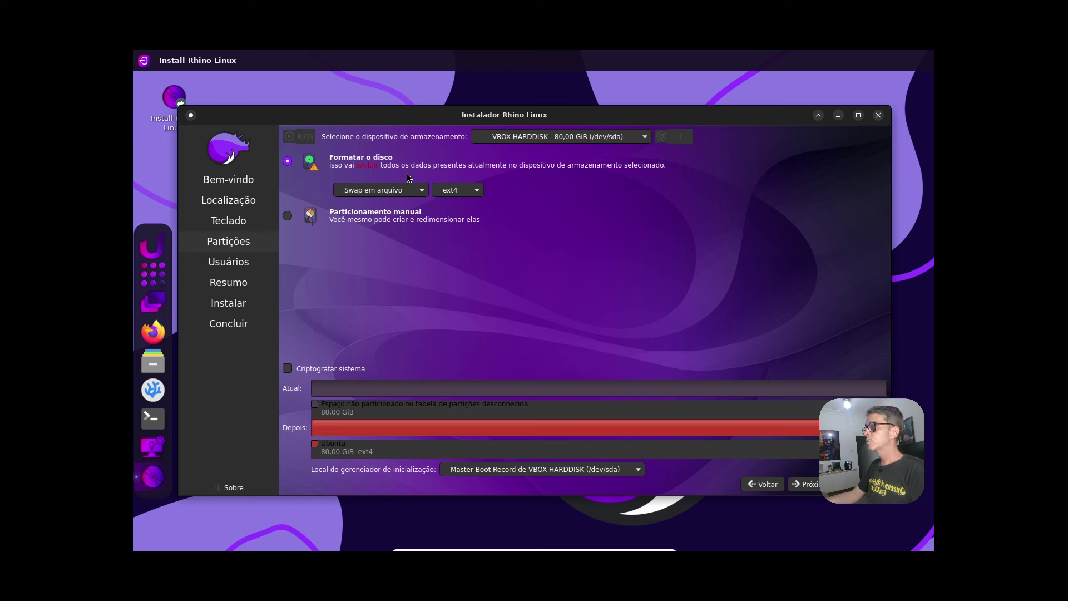
{"action": "left_click", "coordinate": [293, 219]}
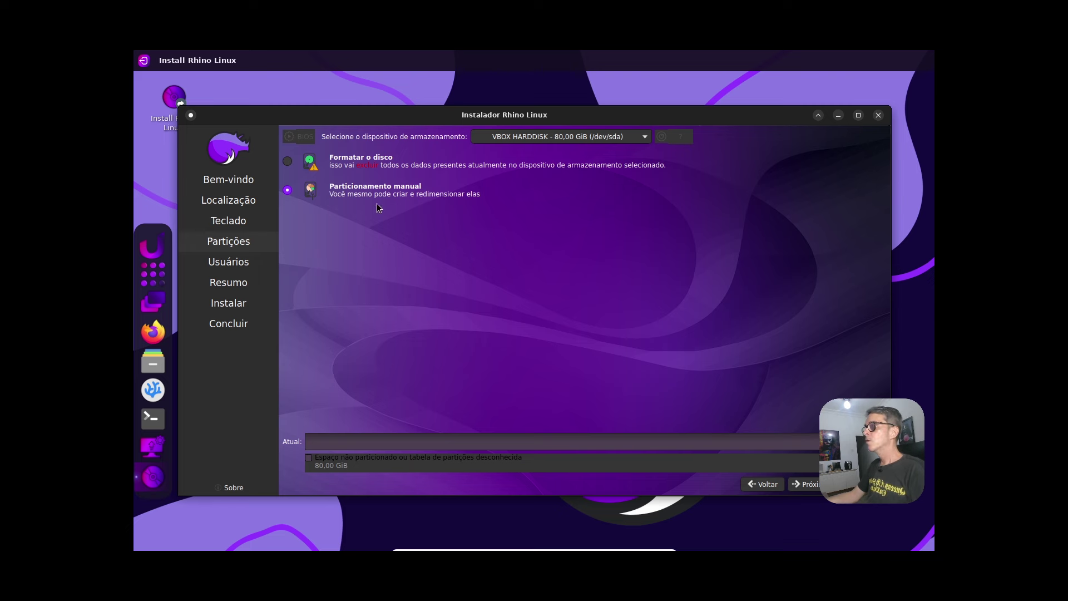
{"action": "left_click", "coordinate": [288, 162]}
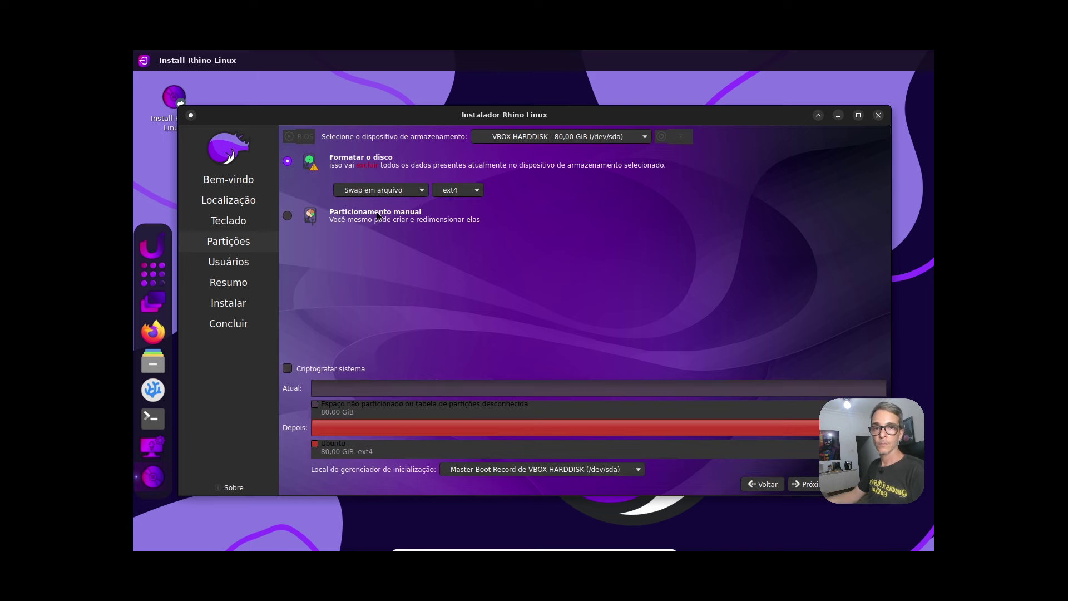
{"action": "left_click", "coordinate": [423, 192]}
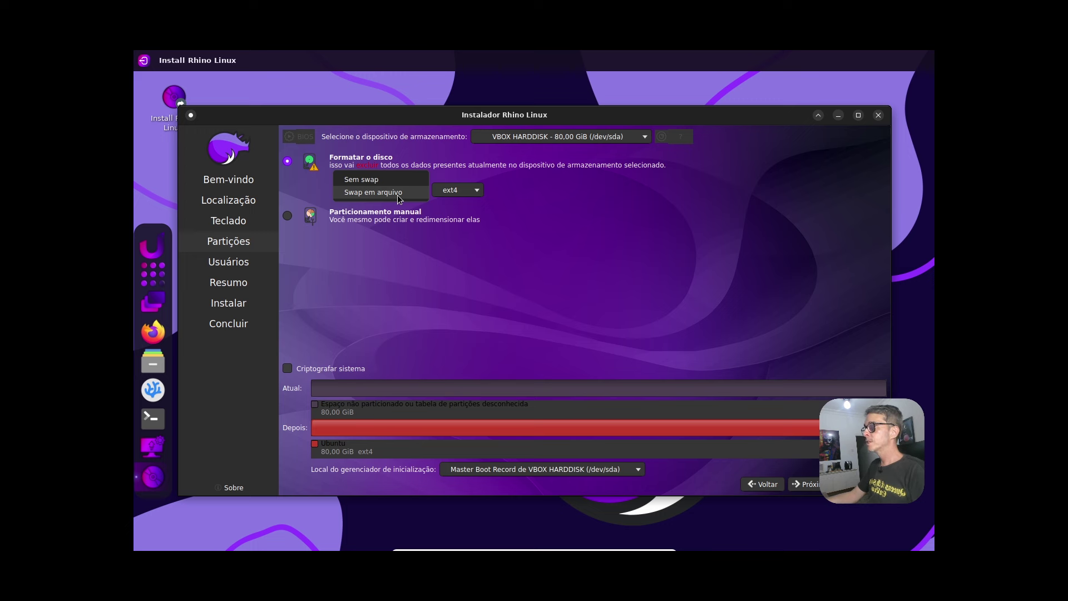
{"action": "left_click", "coordinate": [398, 193]}
{"action": "left_click", "coordinate": [479, 191]}
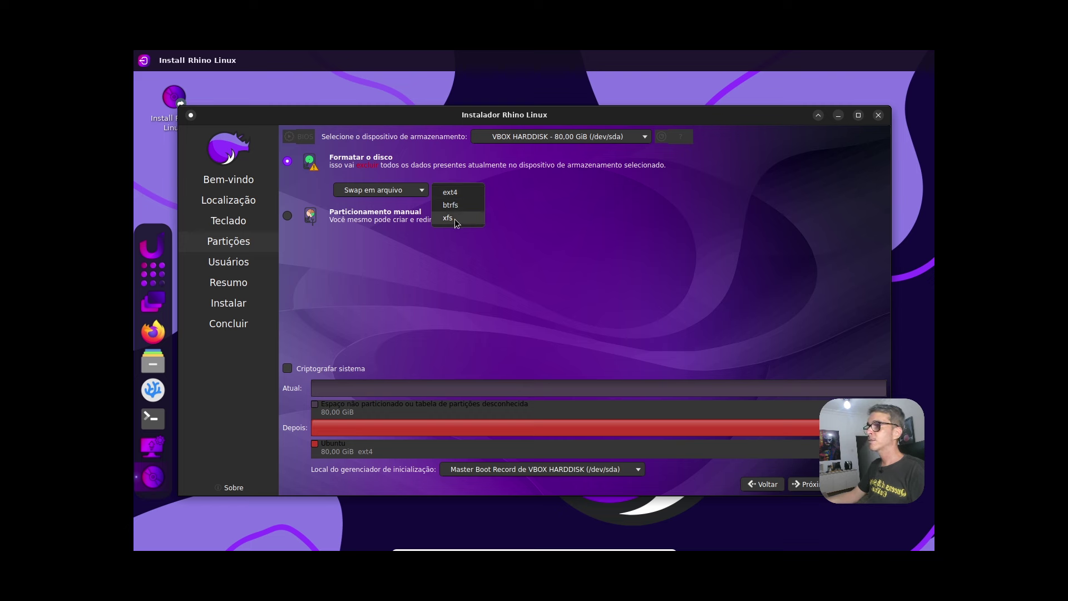
{"action": "left_click", "coordinate": [514, 206]}
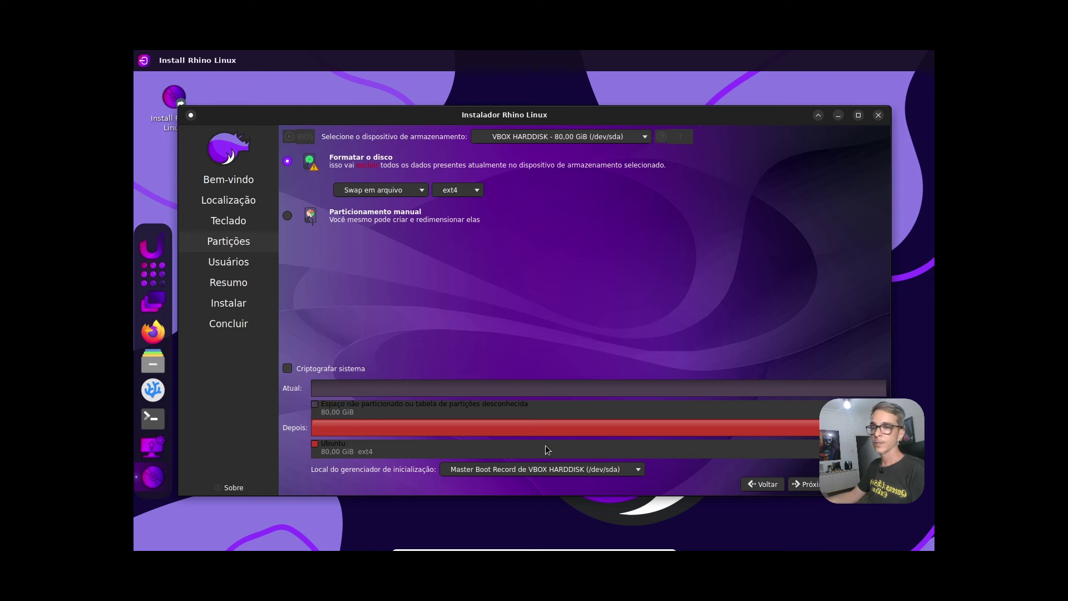
{"action": "left_click", "coordinate": [816, 485]}
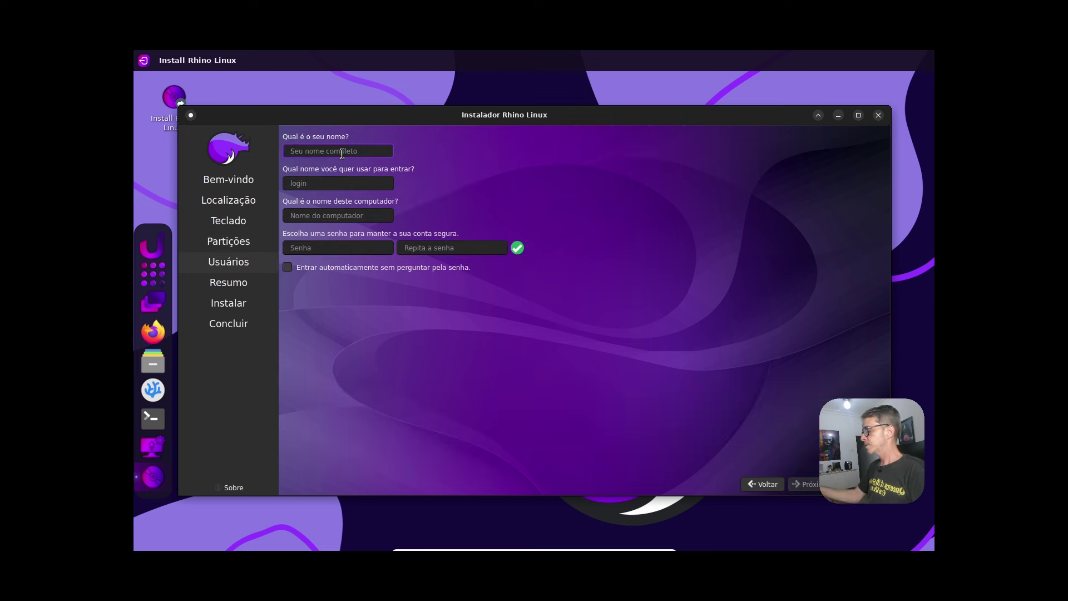
Enter DecodificandoTI as the user's name and enable automatic login without a password prompt.
{"action": "type", "text": "e"}
{"action": "key", "text": "BackSpace"}
{"action": "type", "text": "DecodificandoTI"}
{"action": "left_click", "coordinate": [381, 247]}
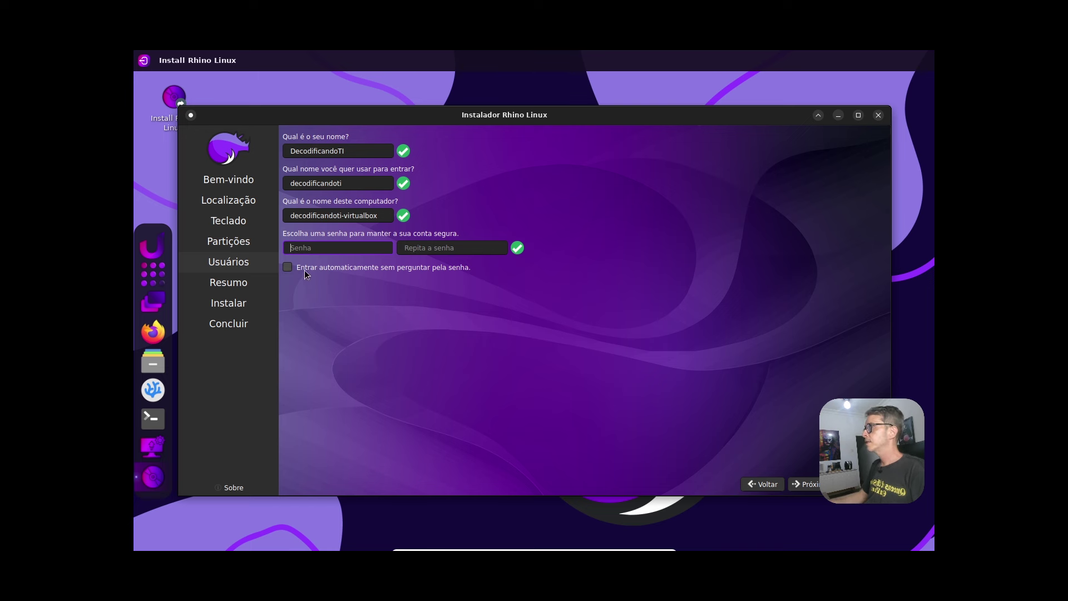
{"action": "left_click", "coordinate": [287, 267]}
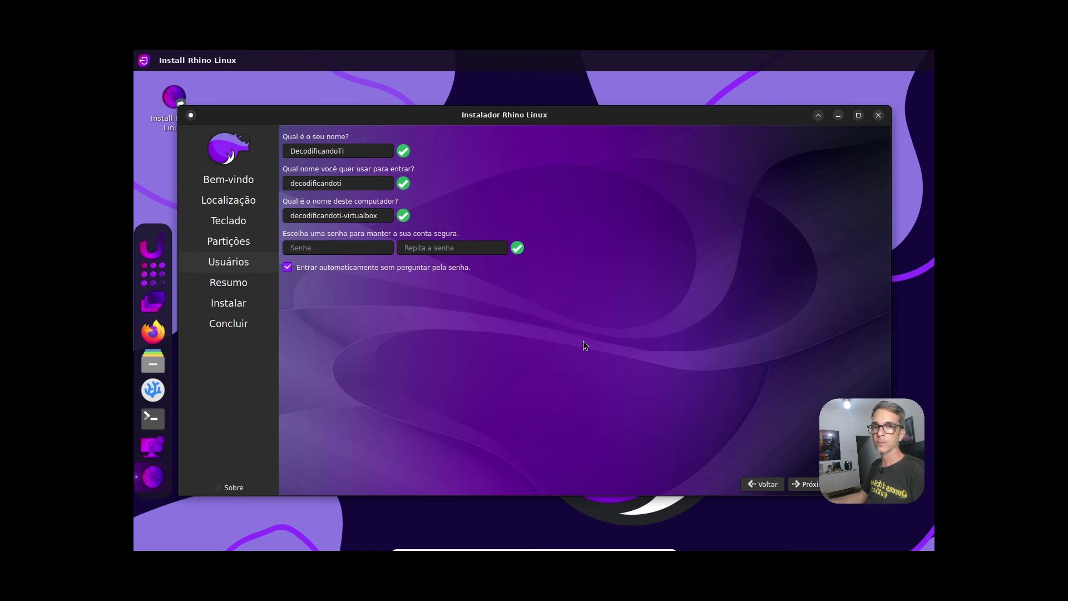
Proceed to the installation summary, start installing Rhino Linux and confirm the disk changes.
{"action": "left_click", "coordinate": [812, 485]}
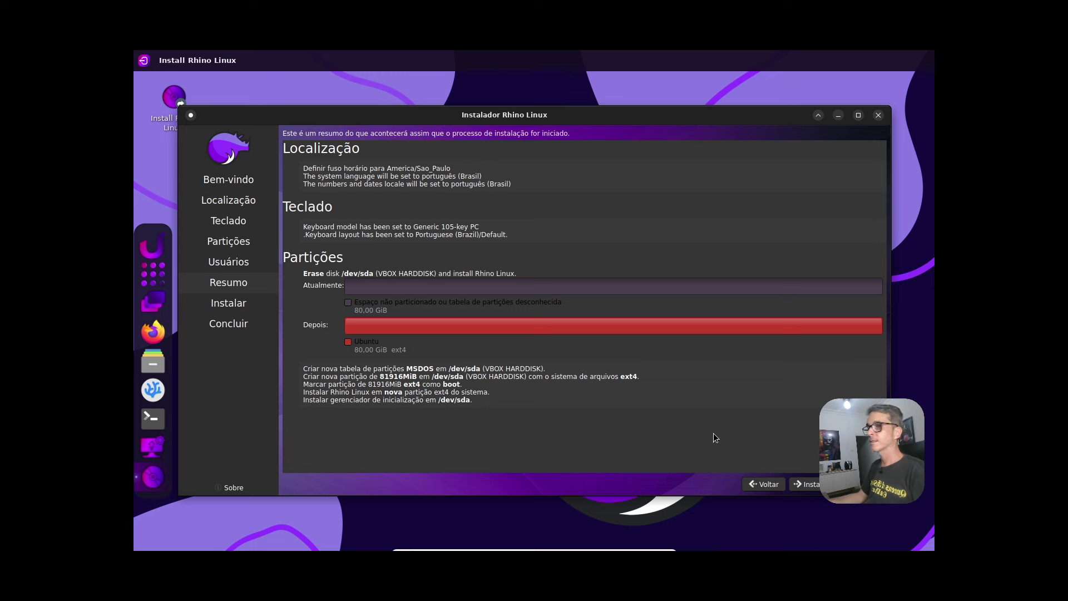
{"action": "left_click", "coordinate": [807, 484]}
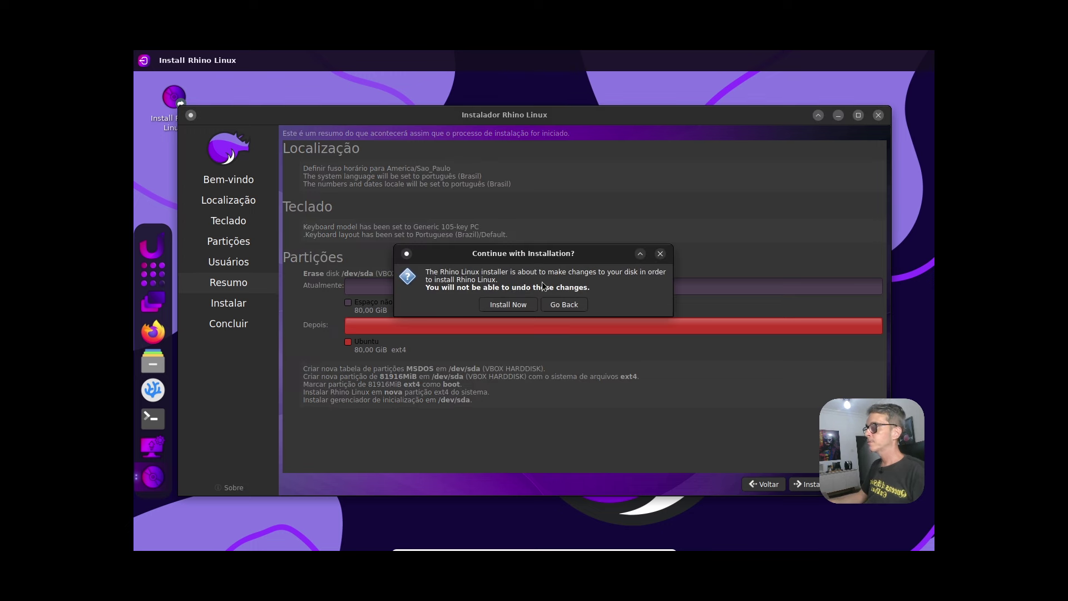
{"action": "left_click", "coordinate": [512, 305]}
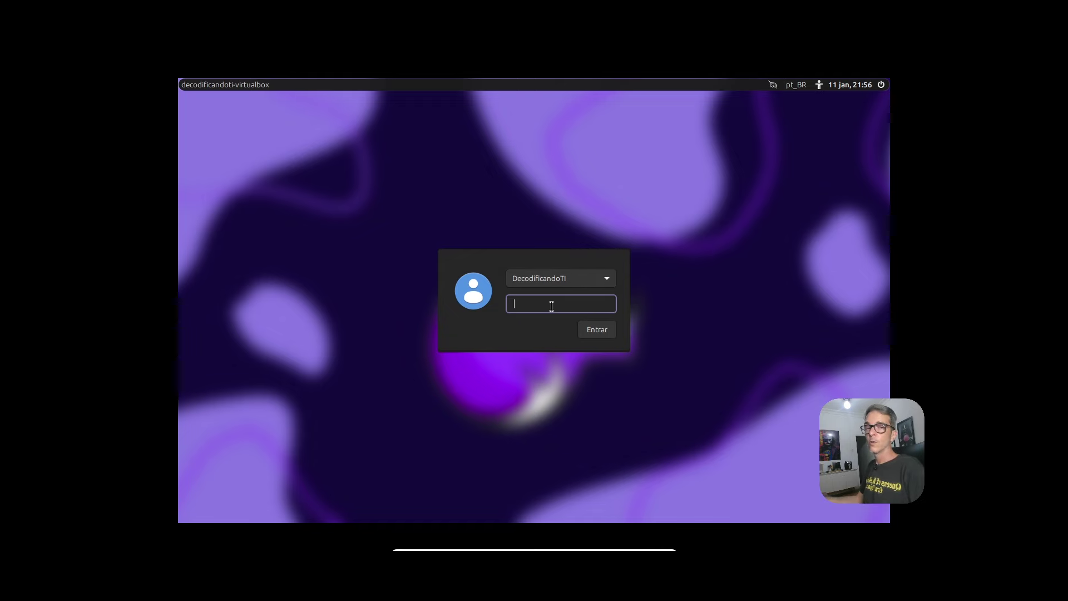
Log in to the installed system and keep the dark color scheme in the Setup Wizard.
{"action": "left_click", "coordinate": [591, 333]}
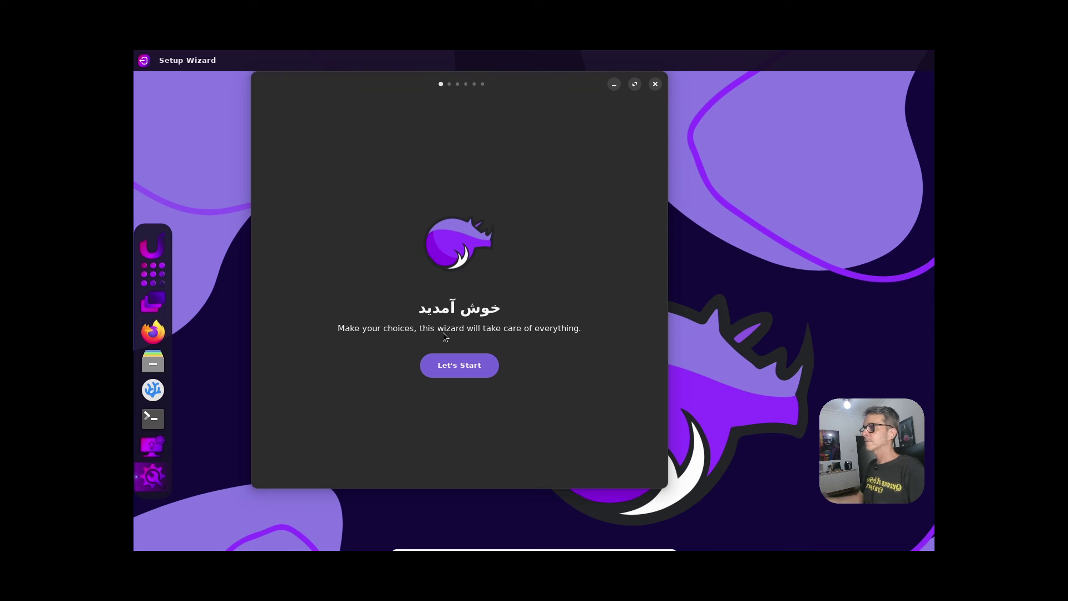
{"action": "left_click", "coordinate": [464, 365]}
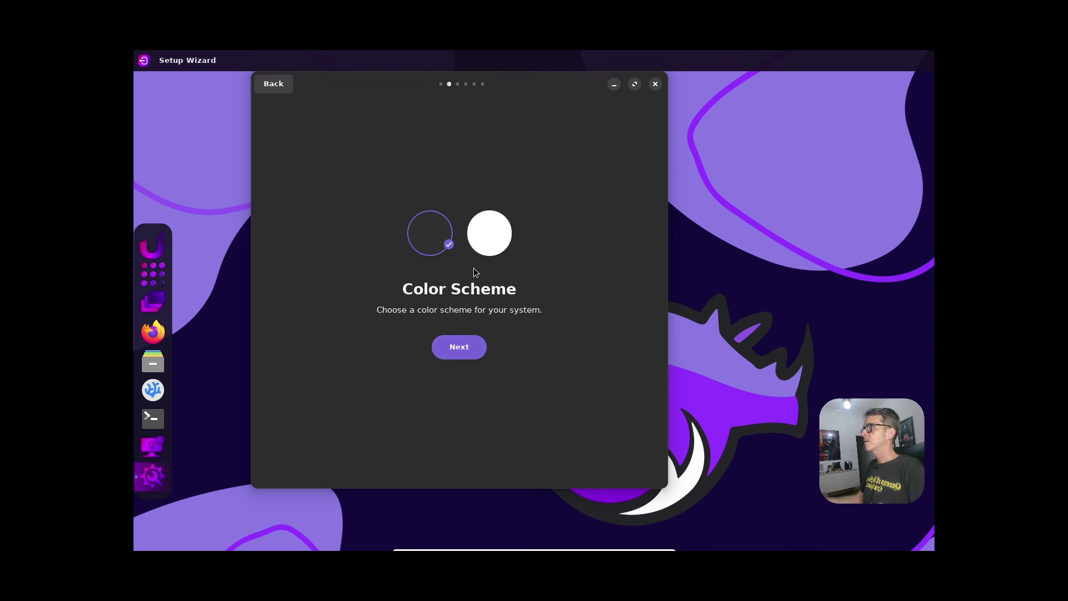
{"action": "left_click", "coordinate": [492, 243]}
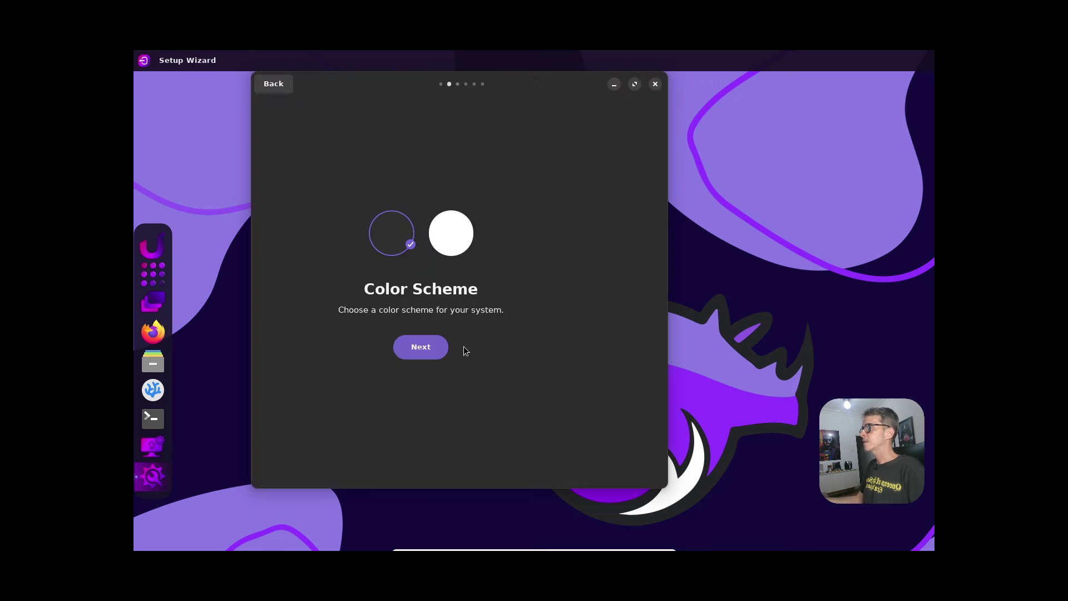
{"action": "key", "text": "Return"}
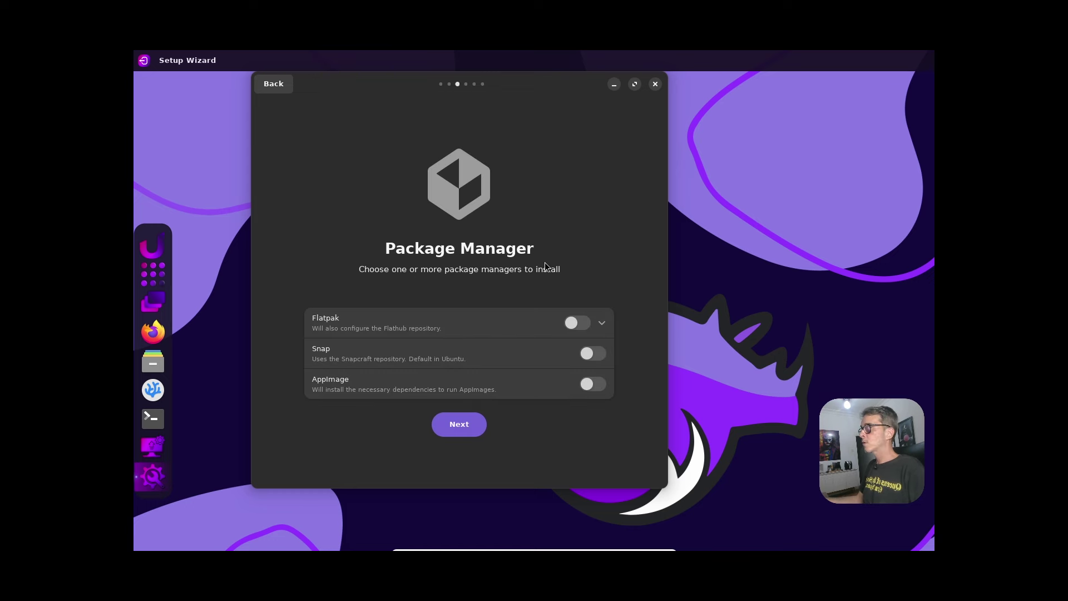
Enable Flatpak with its Beta Channel, Snap and AppImage as package managers, and continue.
{"action": "mouse_move", "coordinate": [536, 320]}
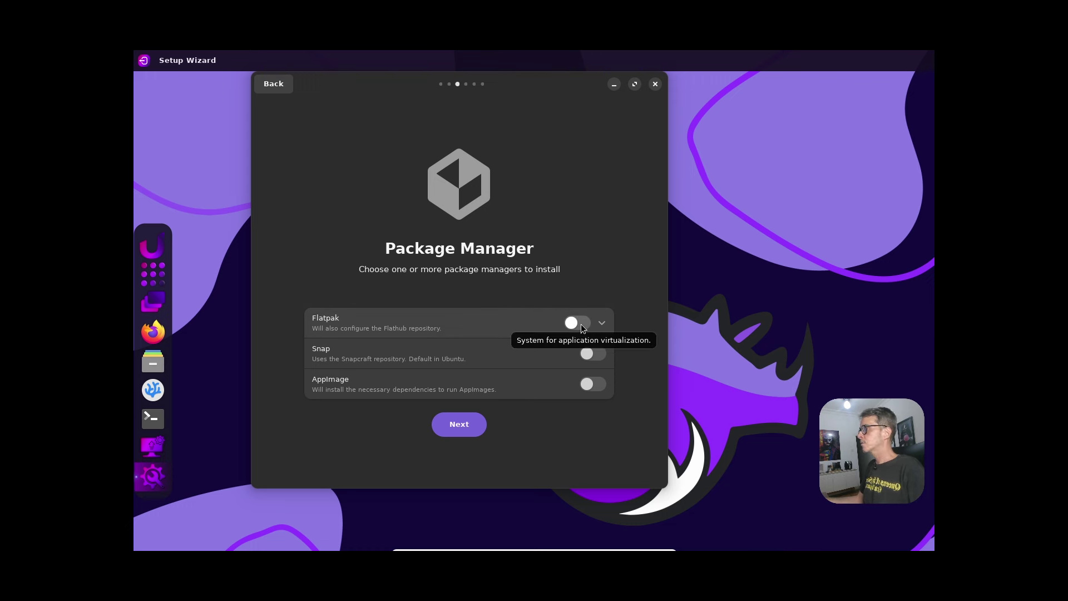
{"action": "left_click", "coordinate": [325, 333]}
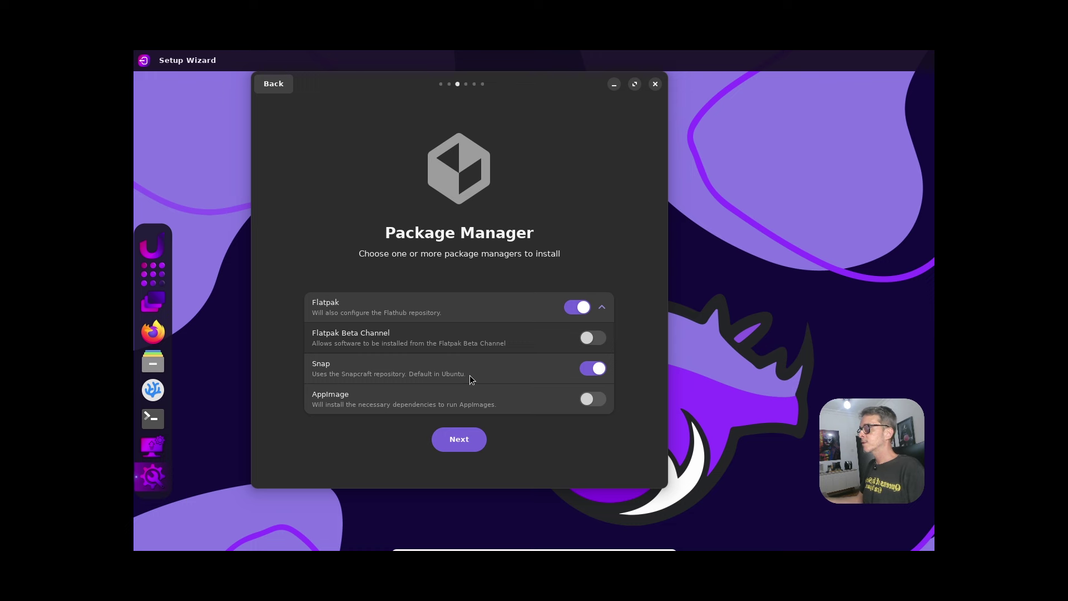
{"action": "mouse_move", "coordinate": [455, 377]}
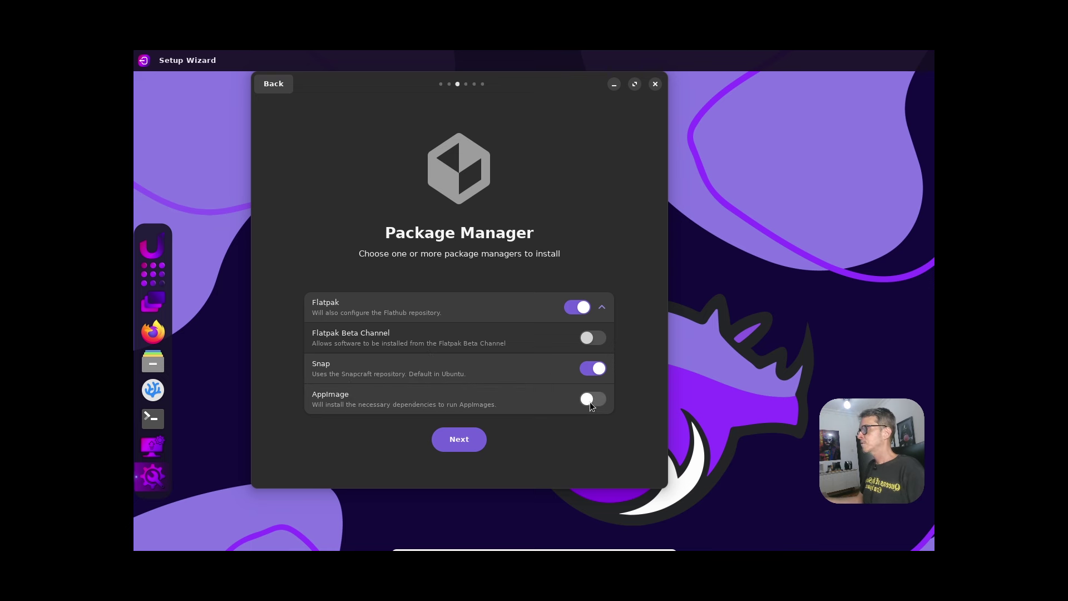
{"action": "left_click", "coordinate": [597, 338]}
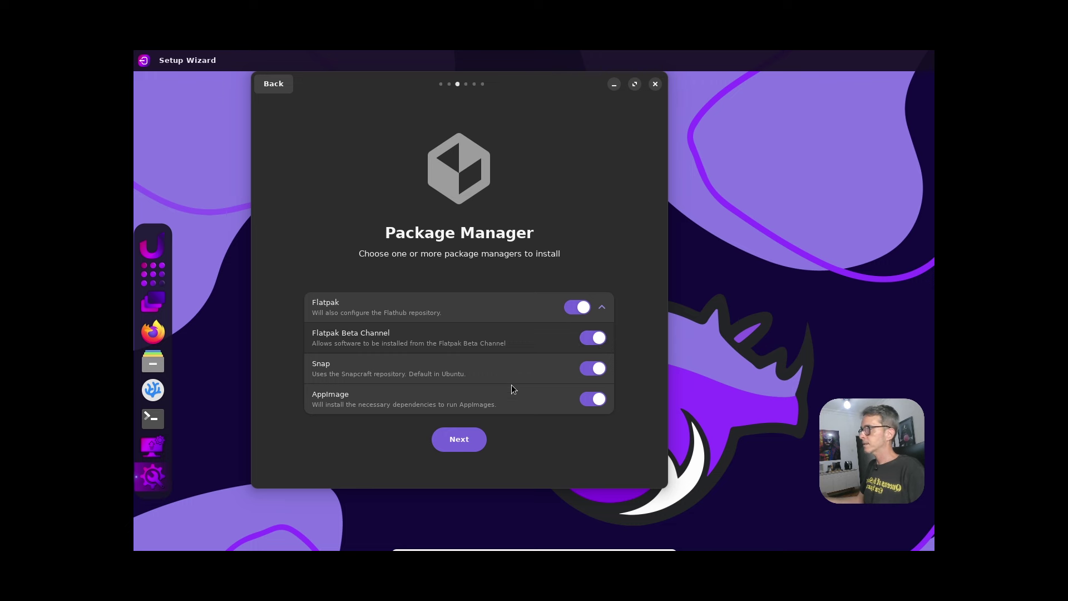
{"action": "left_click", "coordinate": [460, 449]}
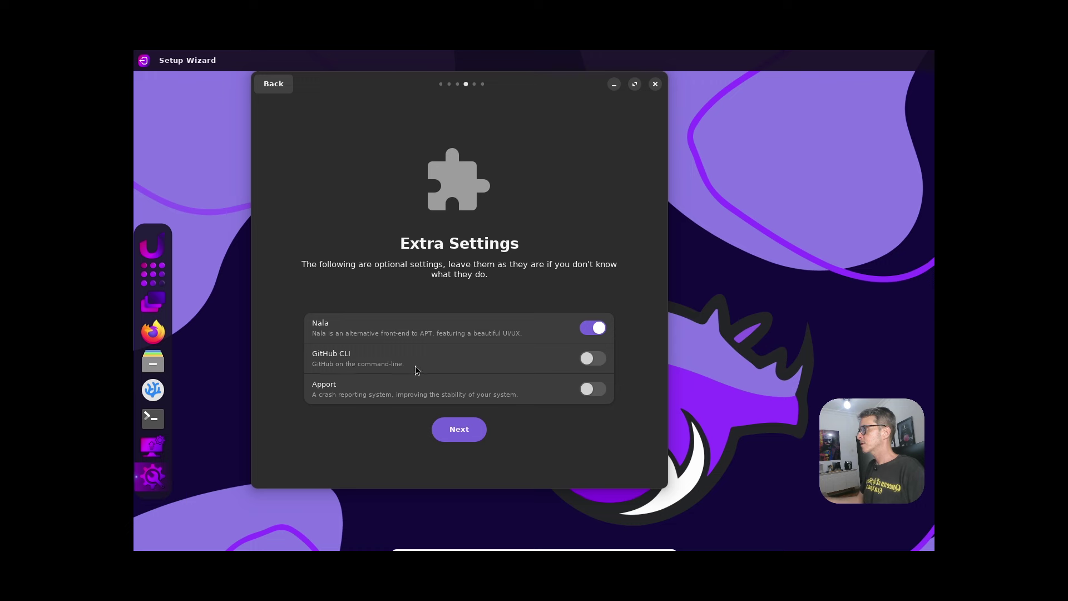
Enable GitHub CLI and Apport alongside Nala, apply the setup changes and authorize the privileged requests with the account password.
{"action": "left_click", "coordinate": [590, 358]}
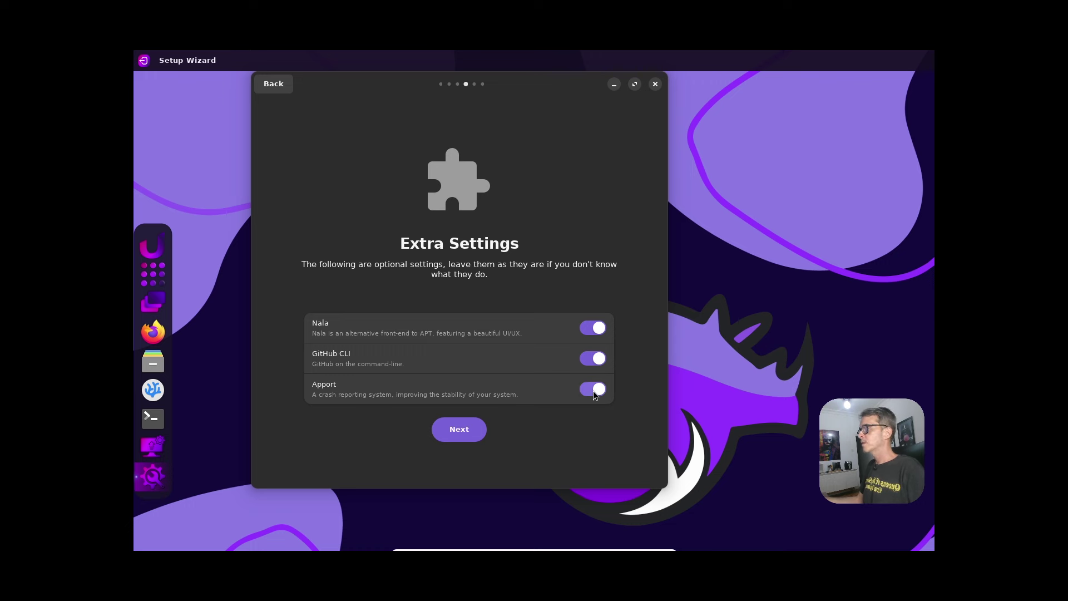
{"action": "left_click", "coordinate": [463, 430]}
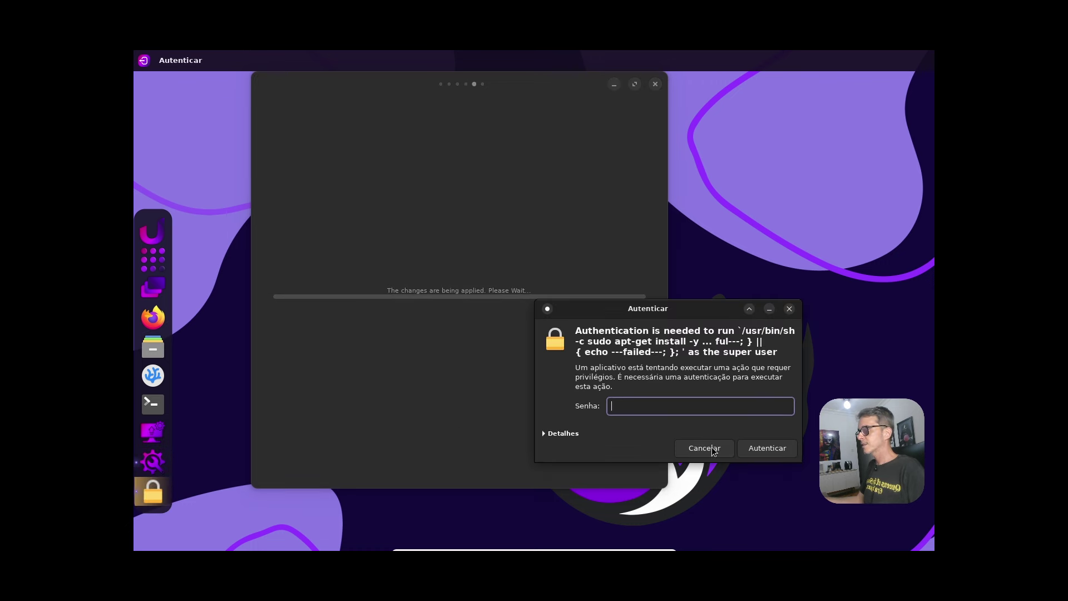
{"action": "left_click", "coordinate": [756, 448]}
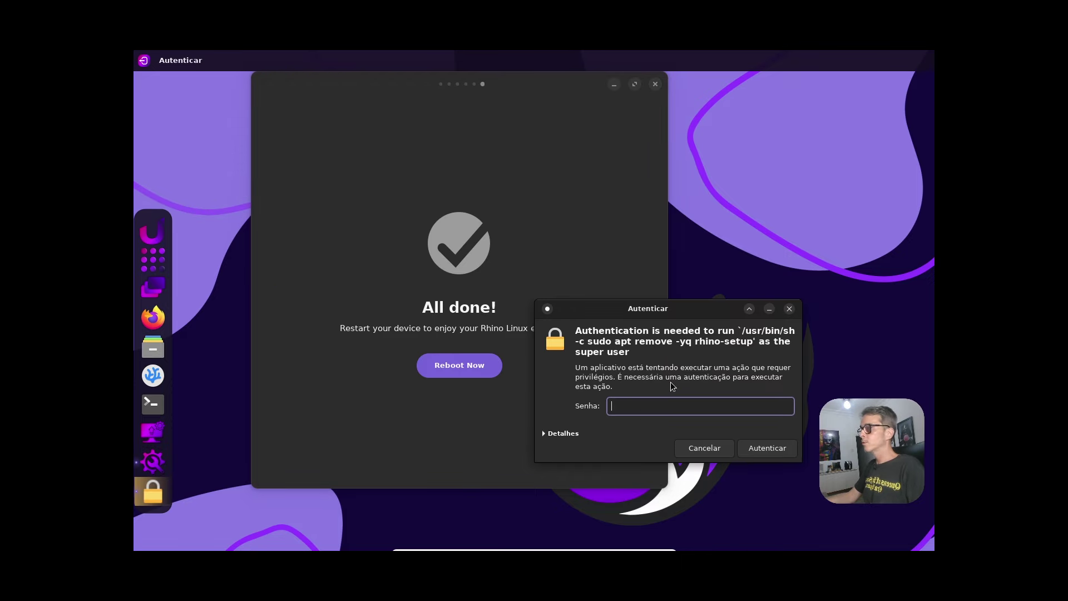
{"action": "left_click", "coordinate": [759, 448]}
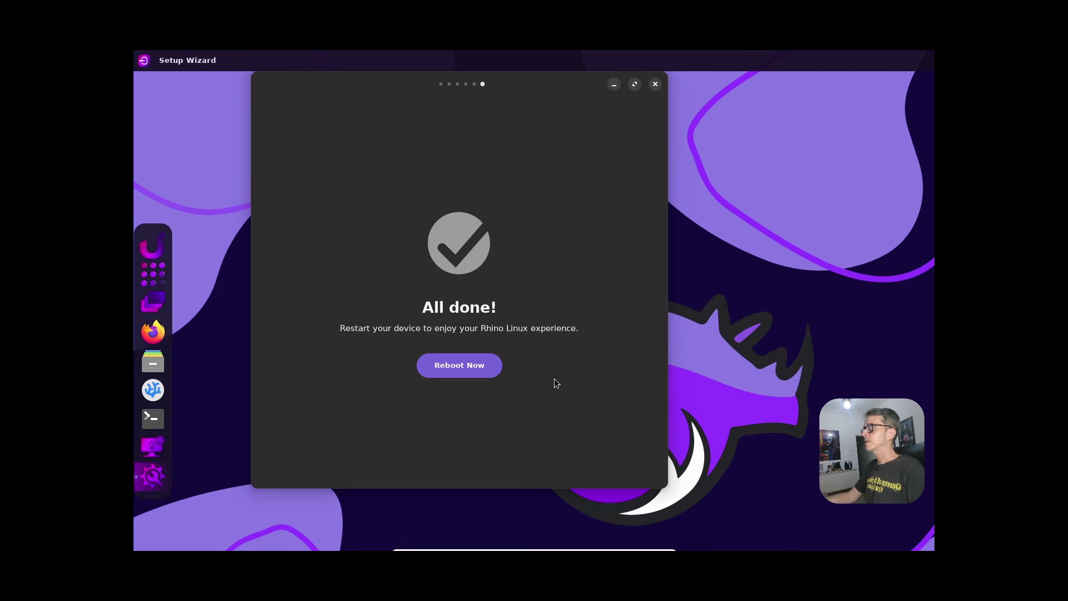
Reboot the system from the completed Setup Wizard and log in with the account password.
{"action": "left_click", "coordinate": [460, 365]}
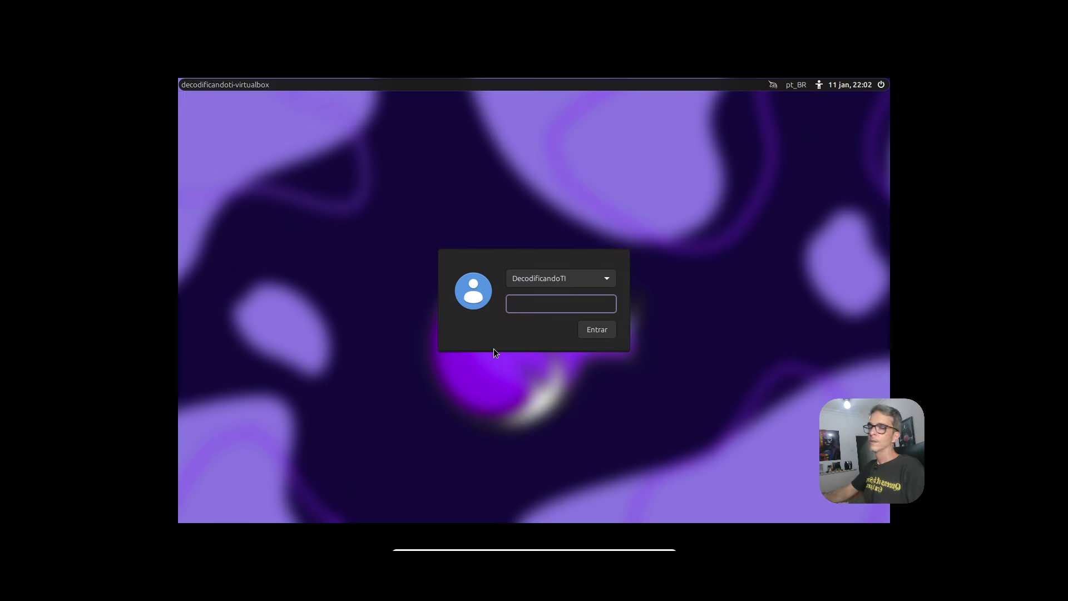
{"action": "type", "text": "********"}
{"action": "key", "text": "Return"}
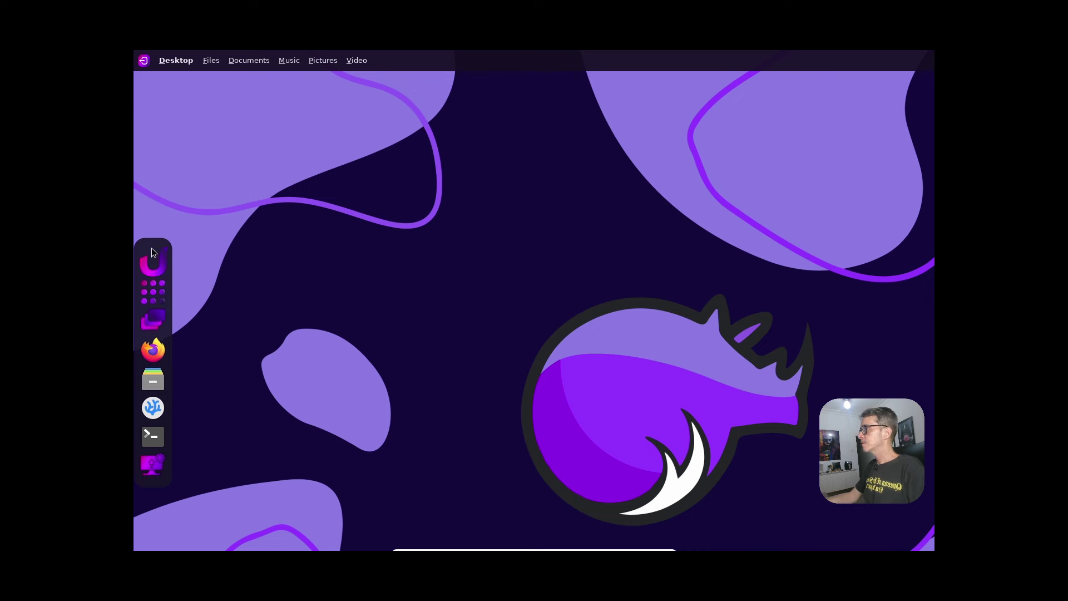
Search for firefox in the Ulauncher application launcher and run the Firefox Stable result.
{"action": "mouse_move", "coordinate": [155, 270]}
{"action": "left_mouse_down"}
{"action": "mouse_move", "coordinate": [361, 100]}
{"action": "mouse_move", "coordinate": [174, 197]}
{"action": "mouse_move", "coordinate": [155, 253]}
{"action": "left_mouse_up"}
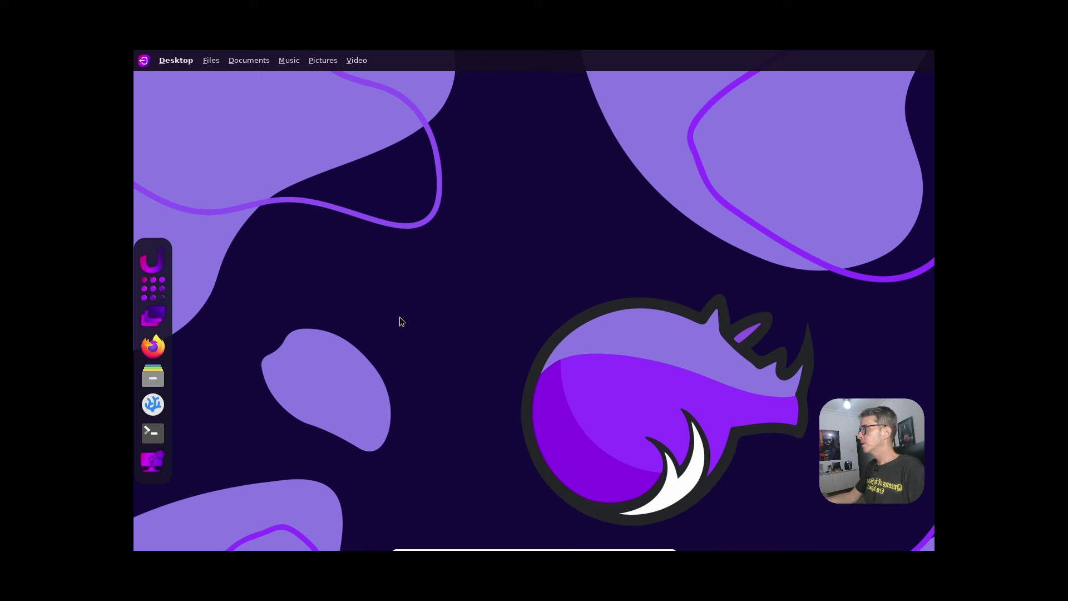
{"action": "left_click", "coordinate": [157, 262]}
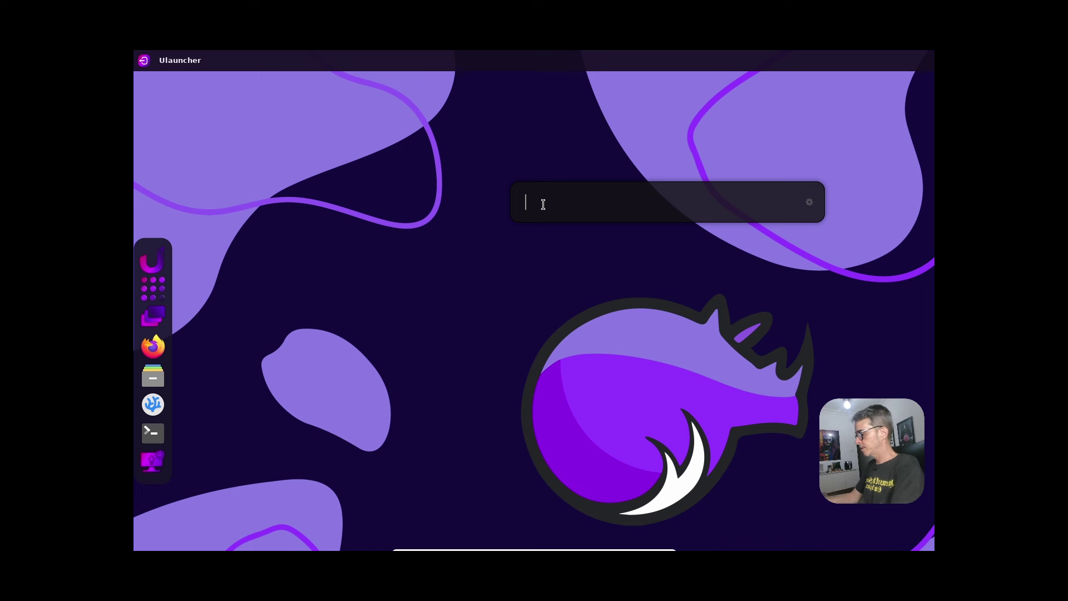
{"action": "type", "text": "firefox"}
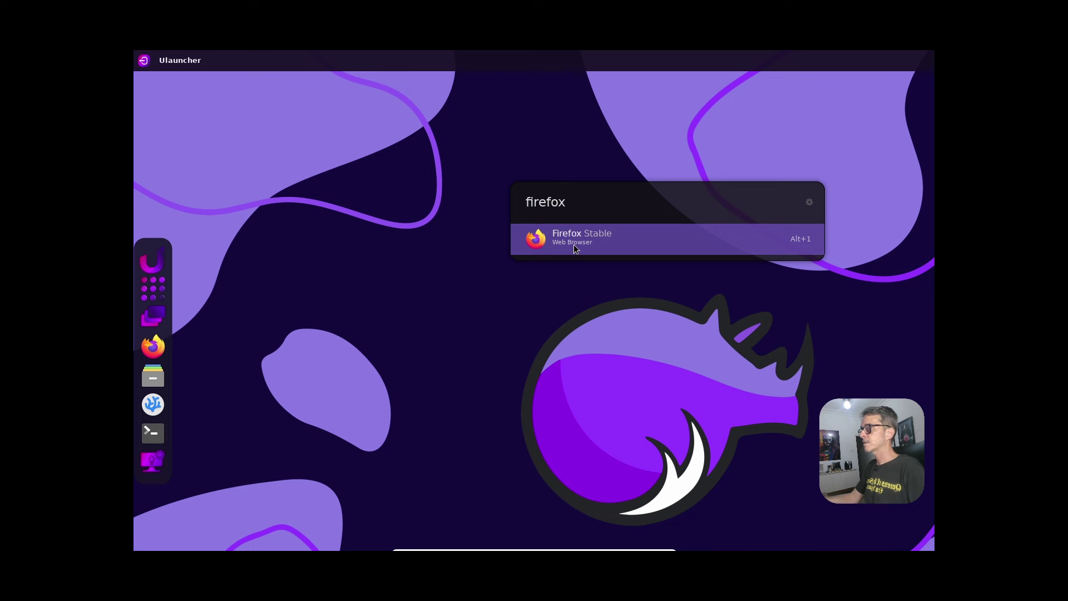
{"action": "key", "text": "Return"}
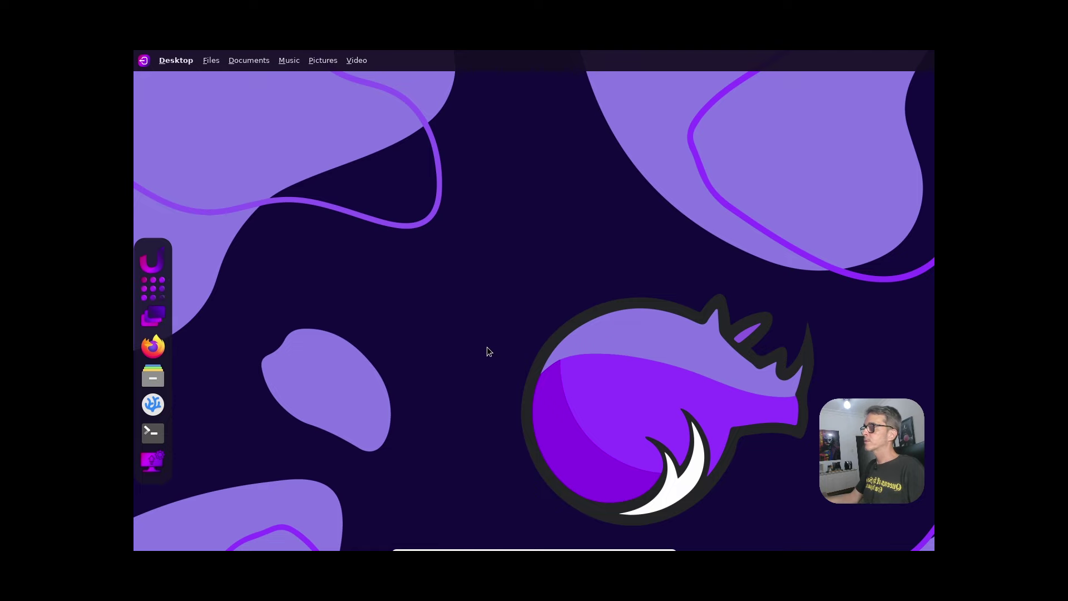
Show the full grid of installed applications to look through them, and return to the desktop.
{"action": "key", "text": "super"}
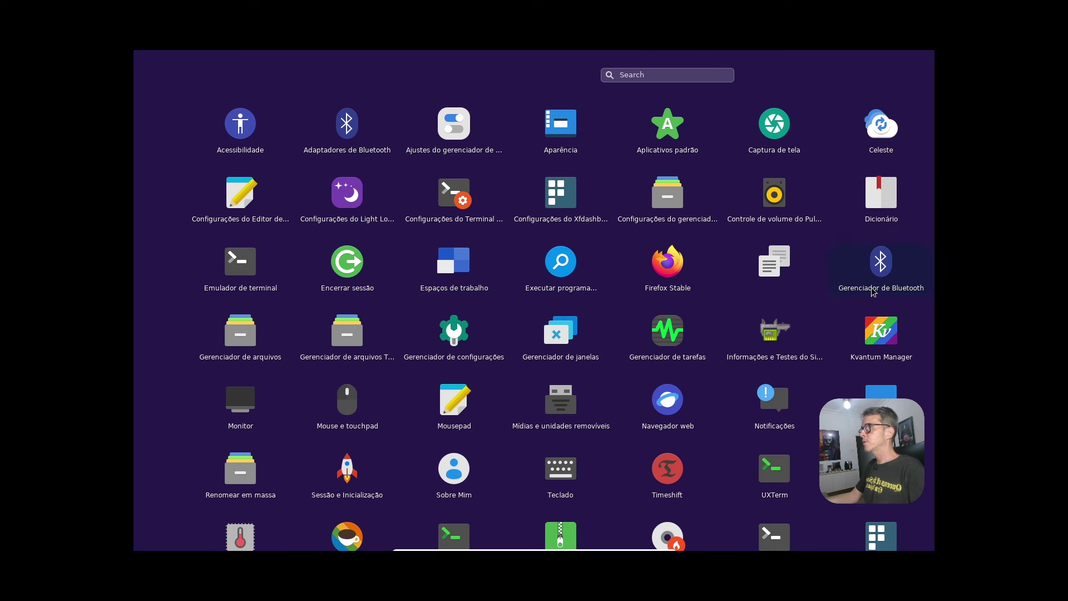
{"action": "left_click", "coordinate": [664, 361]}
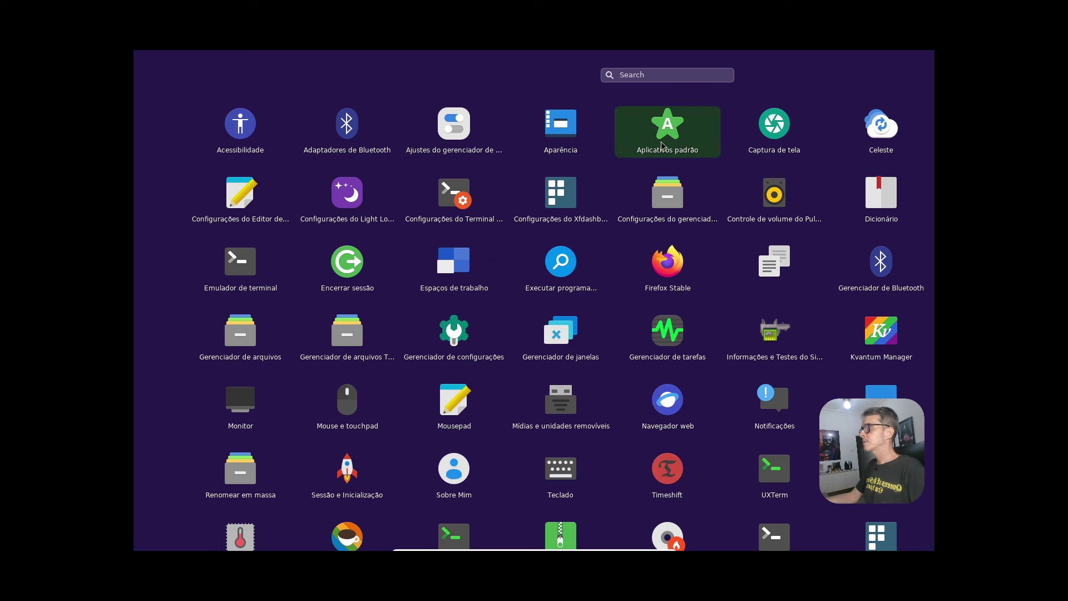
{"action": "key", "text": "Escape"}
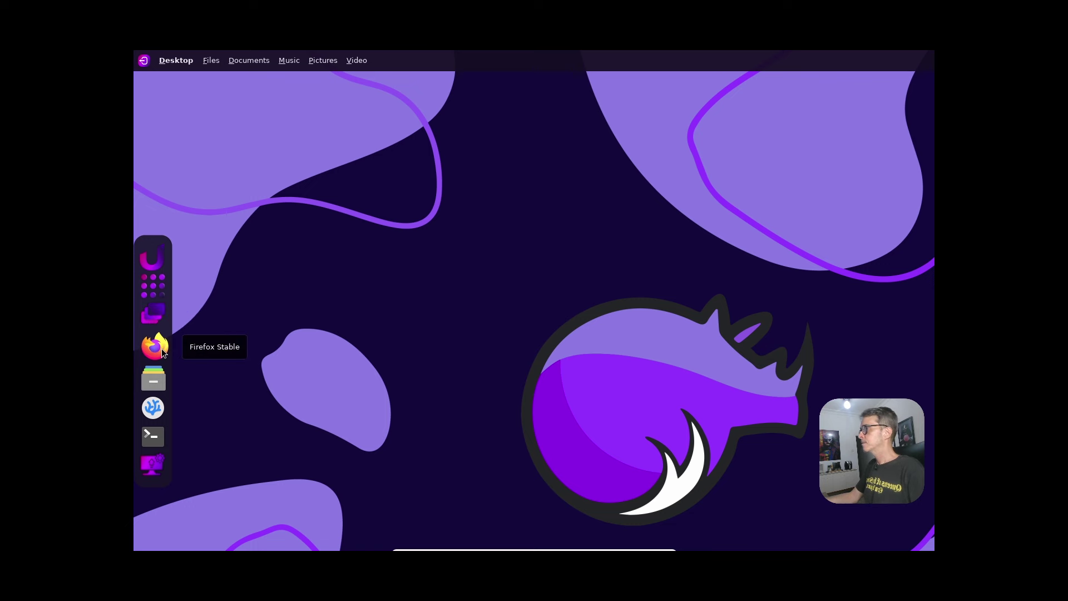
Open the file manager from the desktop.
{"action": "left_click", "coordinate": [157, 382]}
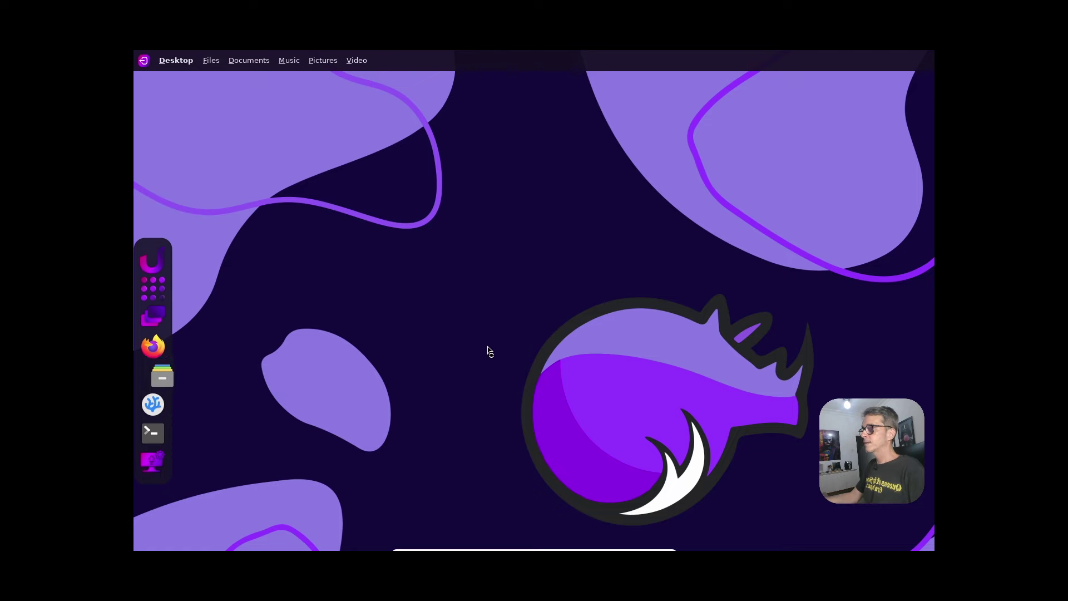